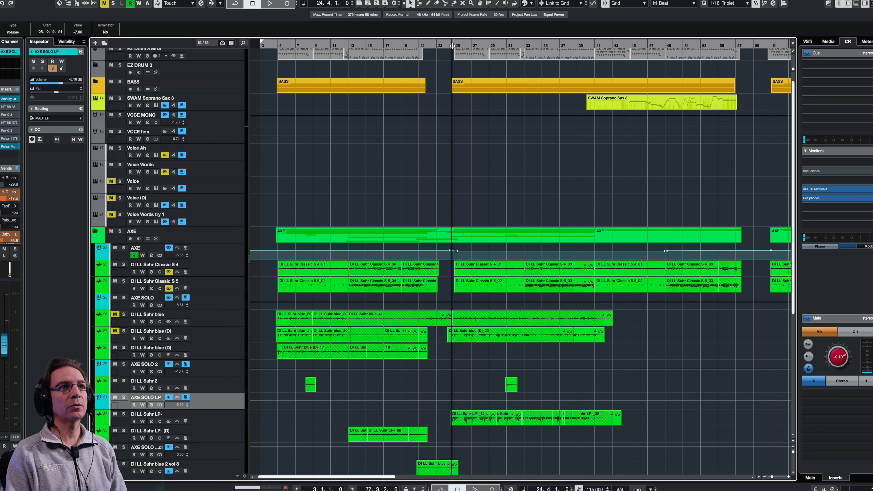
- Audition the guitar solo, then open Pro-Q 3 from AXE SOLO LP's channel settings
key("space")
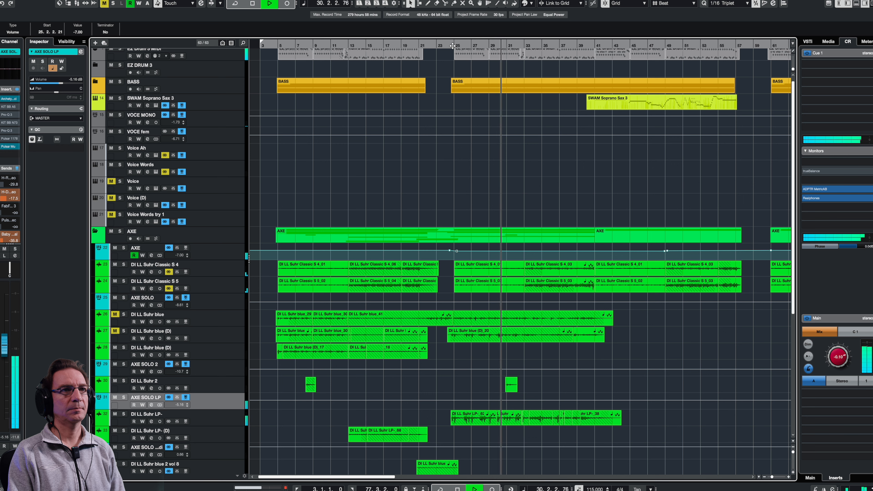
key("space")
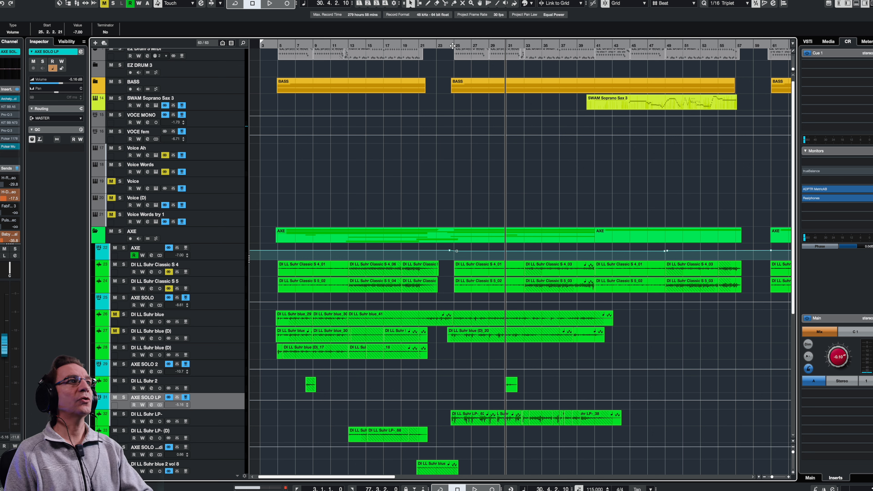
left_click(151, 405)
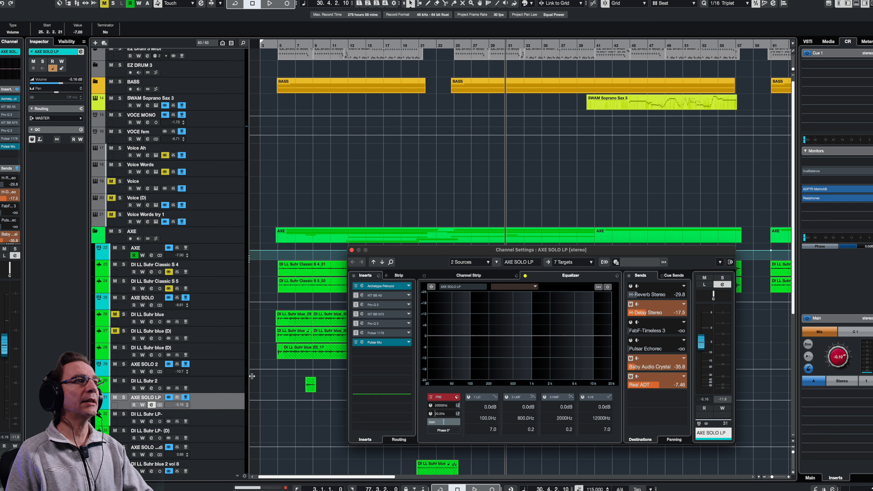
left_click(377, 325)
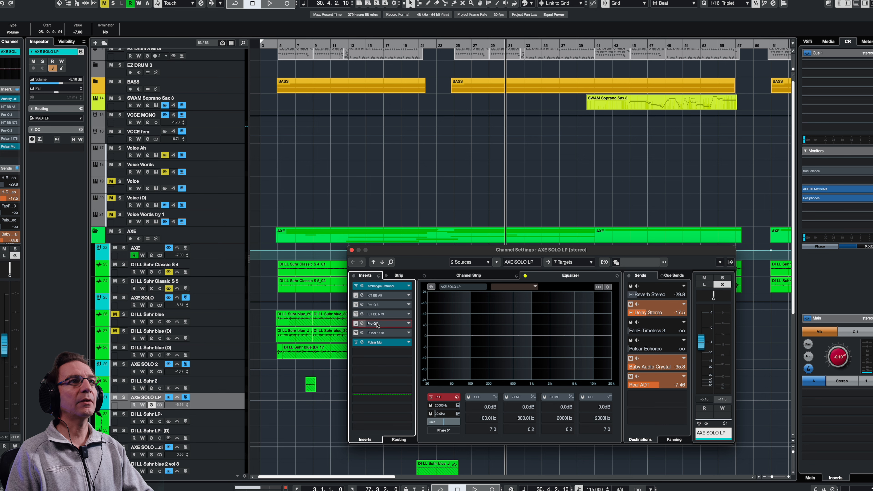
- Move the Pro-Q 3 window aside and add a bell band near 147 Hz
left_click(356, 326)
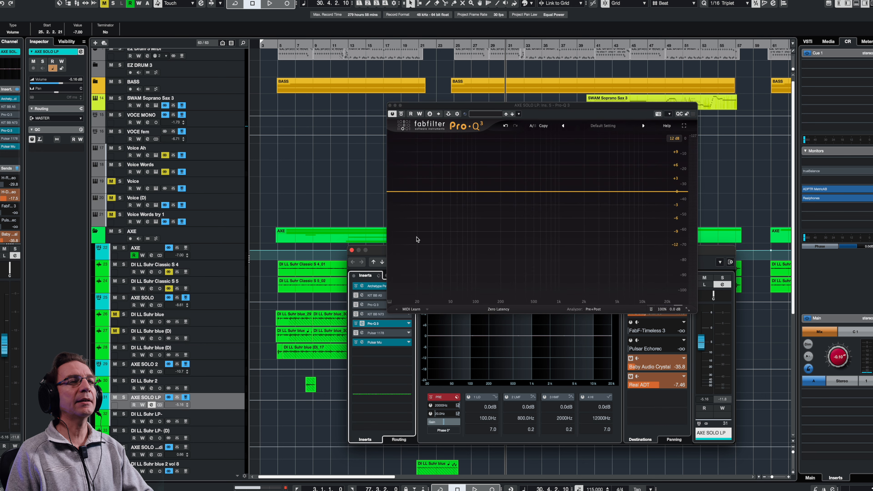
left_click_drag(455, 105, 423, 131)
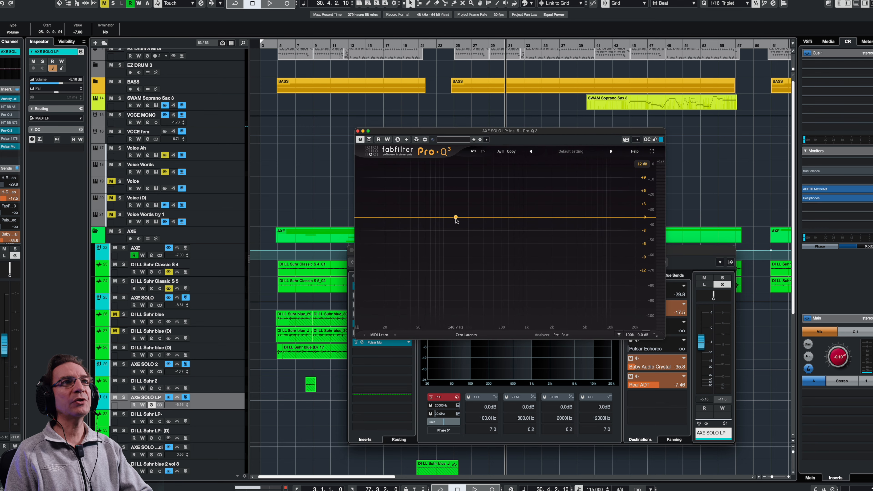
left_click_drag(456, 220, 458, 222)
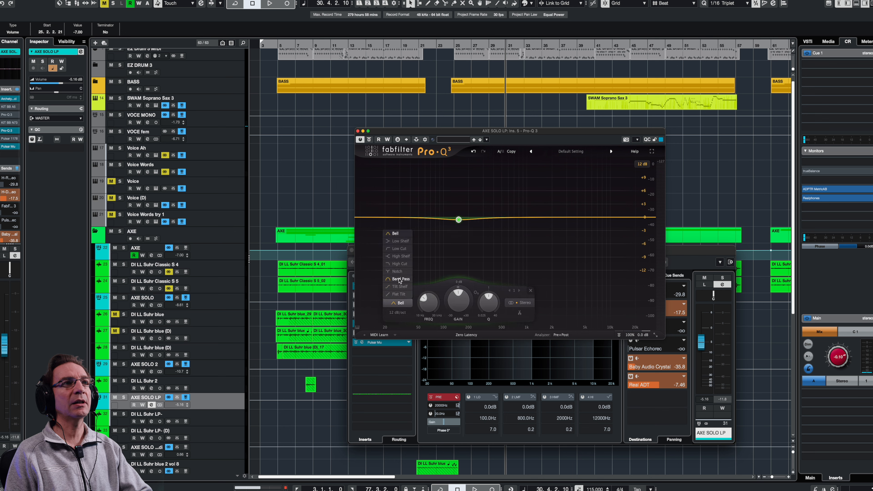
- Turn the new band into a 12 dB/oct low cut set around 105 Hz
left_click(399, 248)
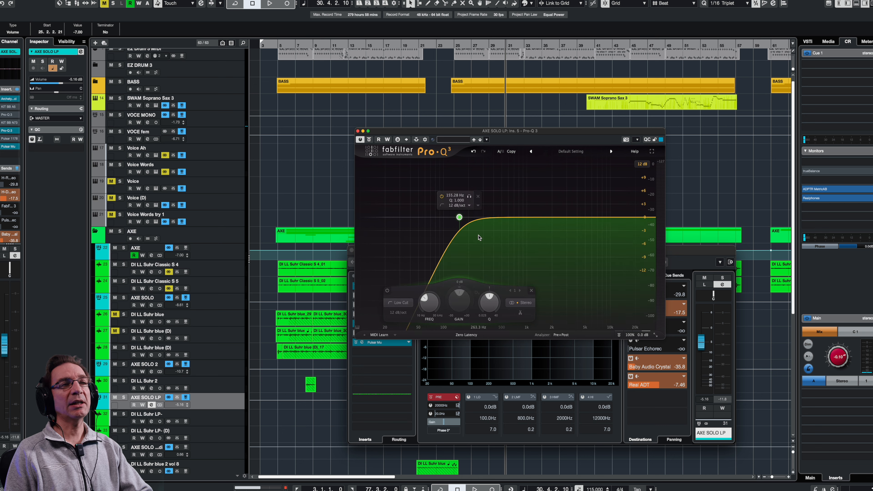
left_click_drag(460, 221, 447, 221)
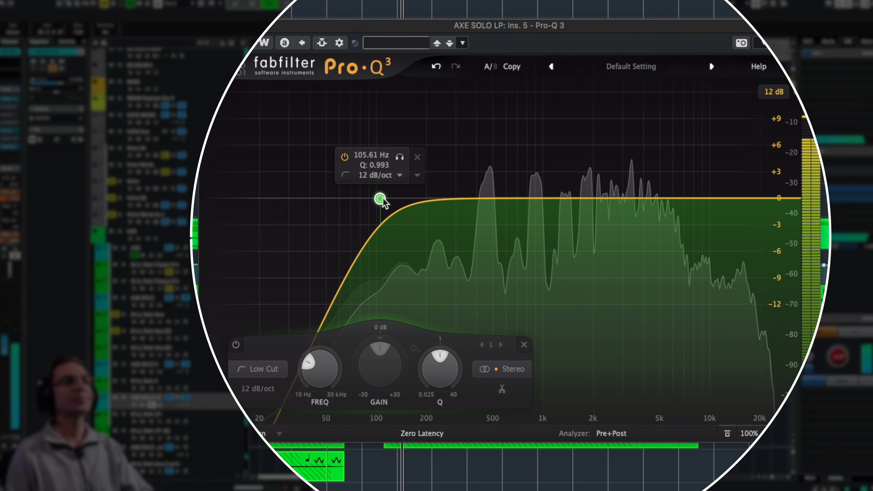
left_click_drag(445, 219, 444, 219)
left_click_drag(376, 199, 395, 205)
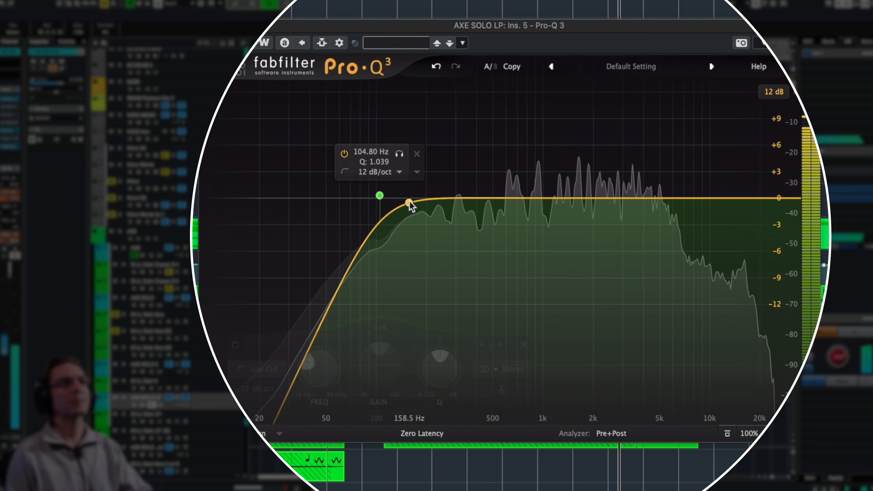
- Add a dynamic bell dip at 154 Hz, -0.29 dB, just above the low cut
left_click(411, 202)
right_click(411, 203)
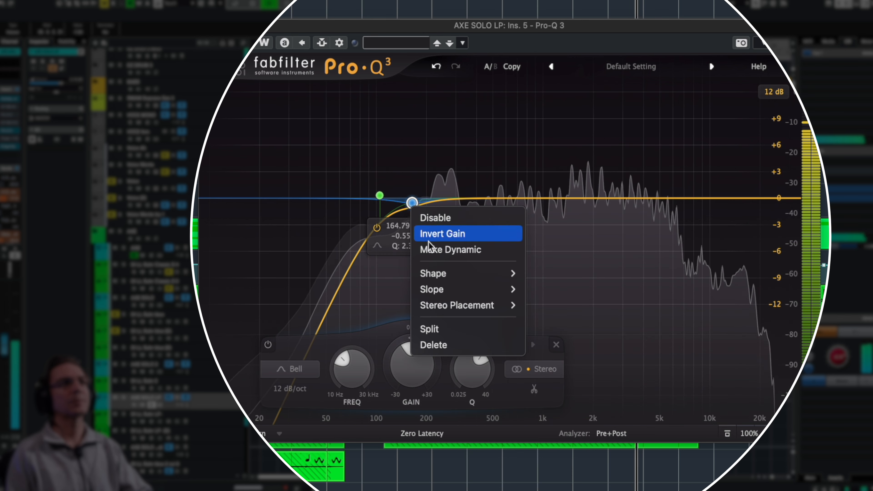
left_click(426, 250)
left_click_drag(412, 206, 409, 203)
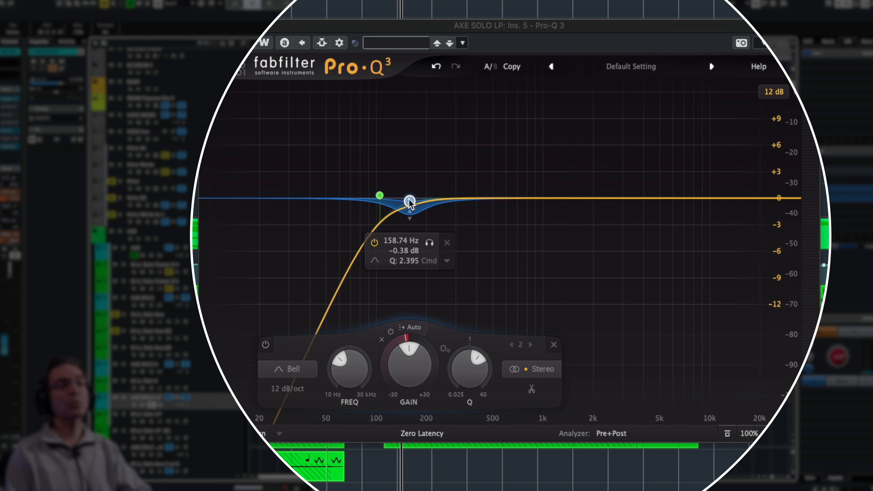
left_click_drag(410, 205, 408, 205)
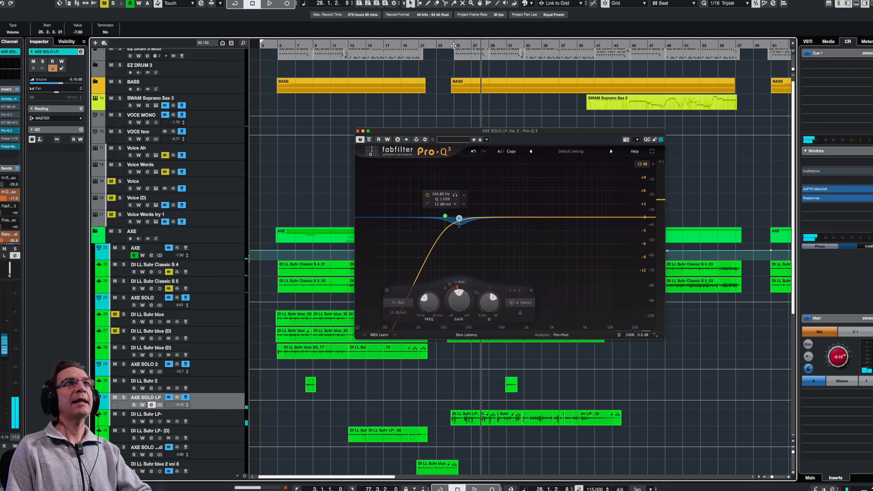
key("space")
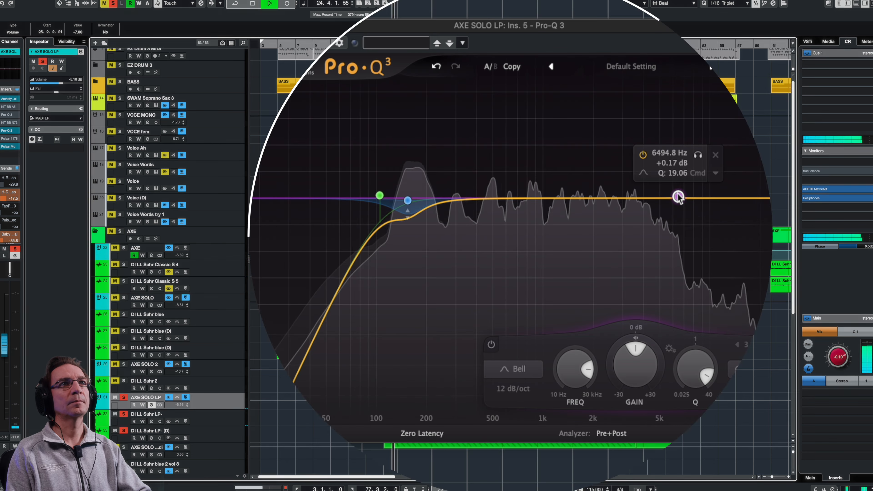
- Sweep a narrow band to about 4 kHz and turn it into a notch cut of roughly -4 dB
left_click_drag(678, 196, 649, 104)
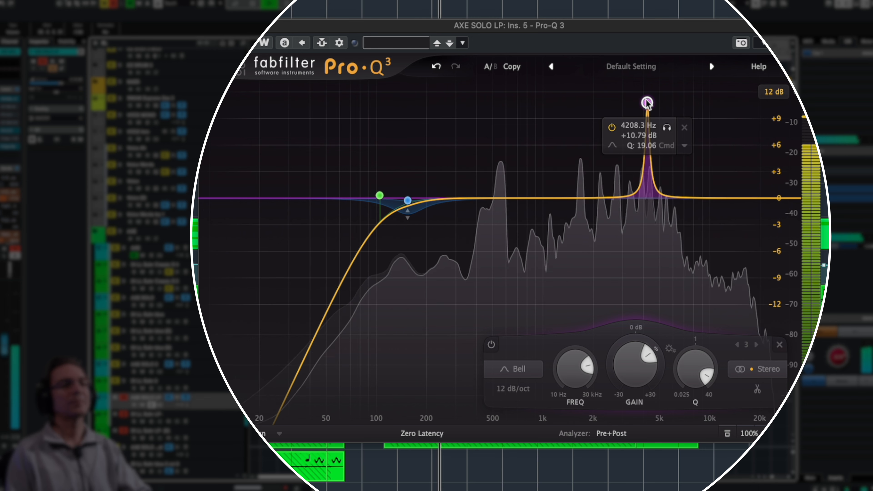
left_click_drag(646, 103, 646, 105)
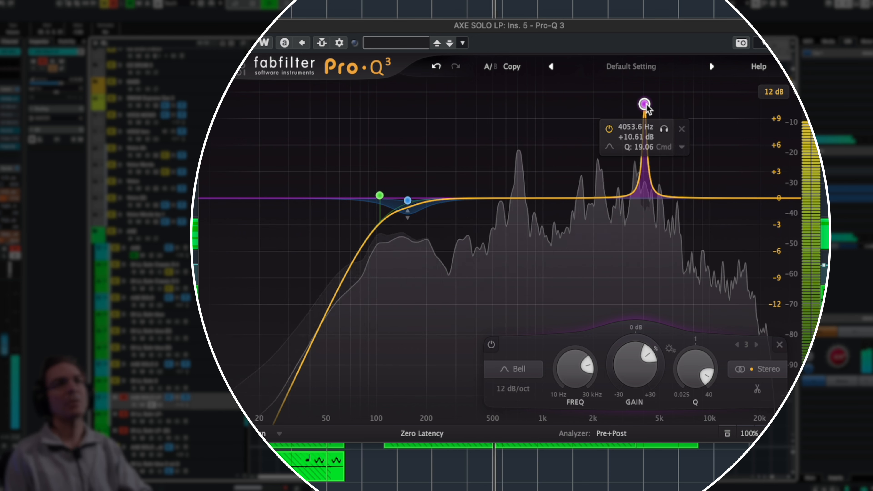
key("space")
mouse_move(652, 364)
left_mouse_down()
mouse_move(646, 356)
mouse_move(645, 380)
left_mouse_up()
key("space")
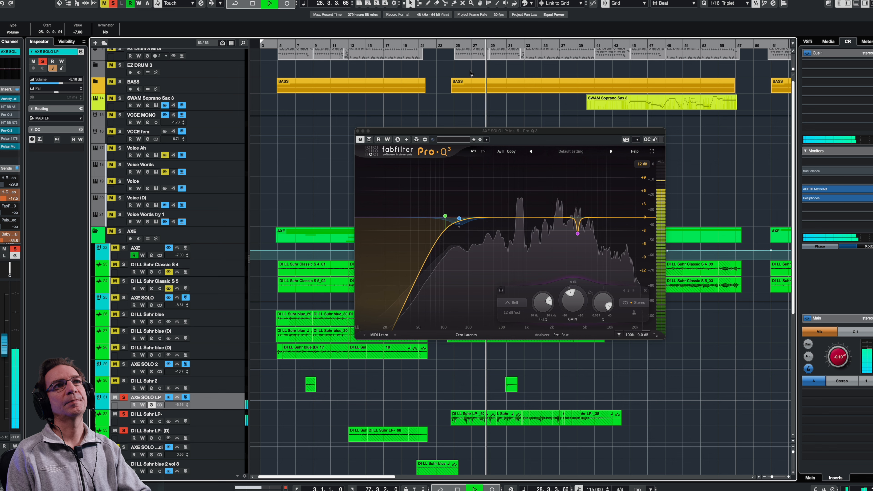
- Replay from bar 24 and show analyzer peaks at 685 Hz, 2.3 kHz, 5.1 kHz and 16 kHz
key("space")
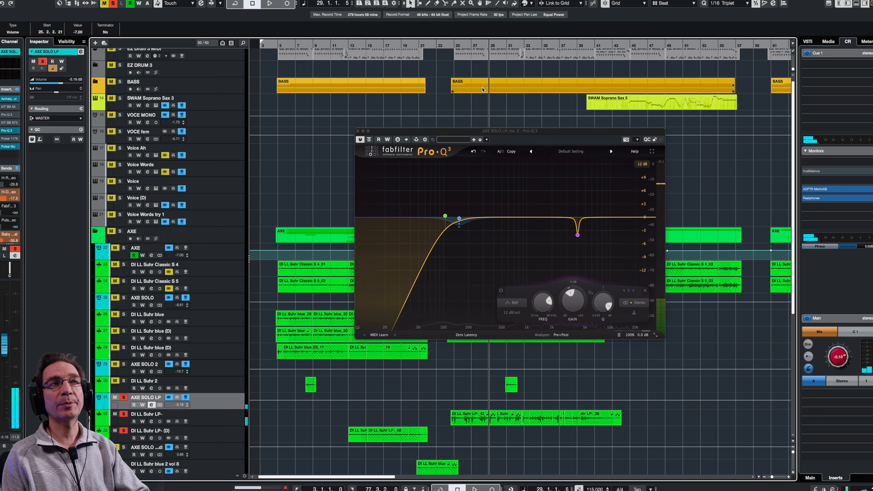
left_click(453, 43)
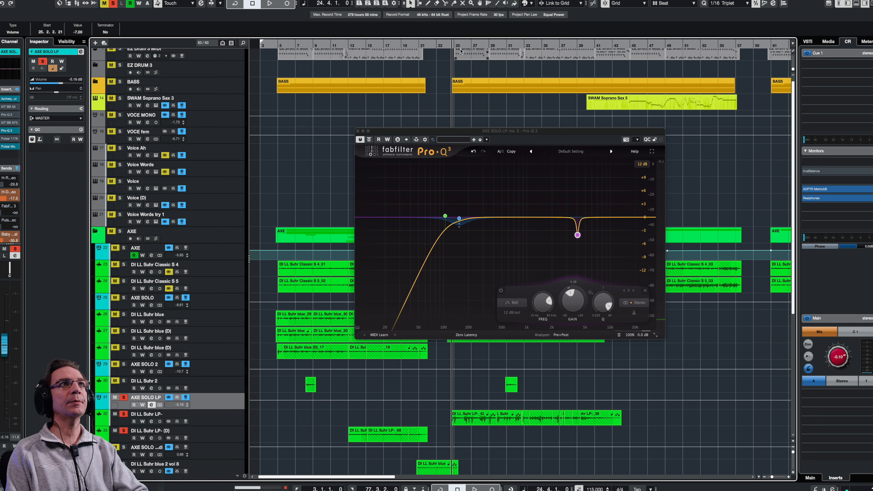
key("space")
mouse_move(546, 268)
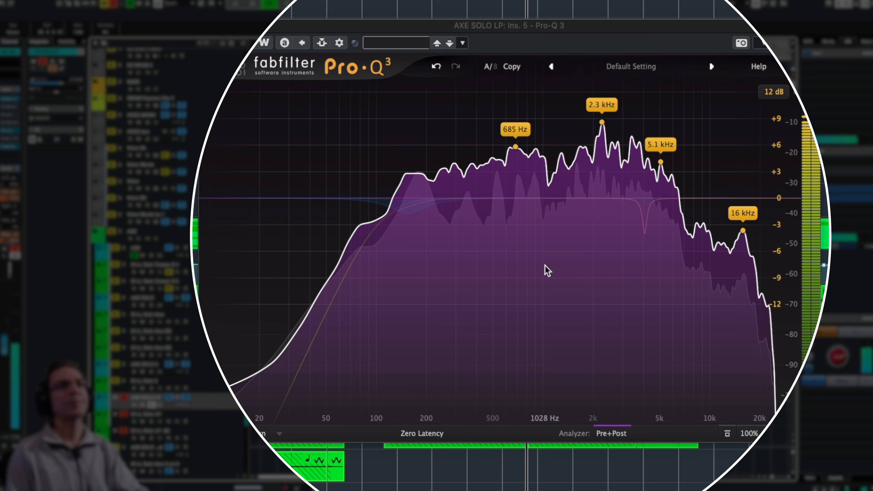
- Add a dynamic bell dip near 700 Hz with Q 2.2
left_click(518, 197)
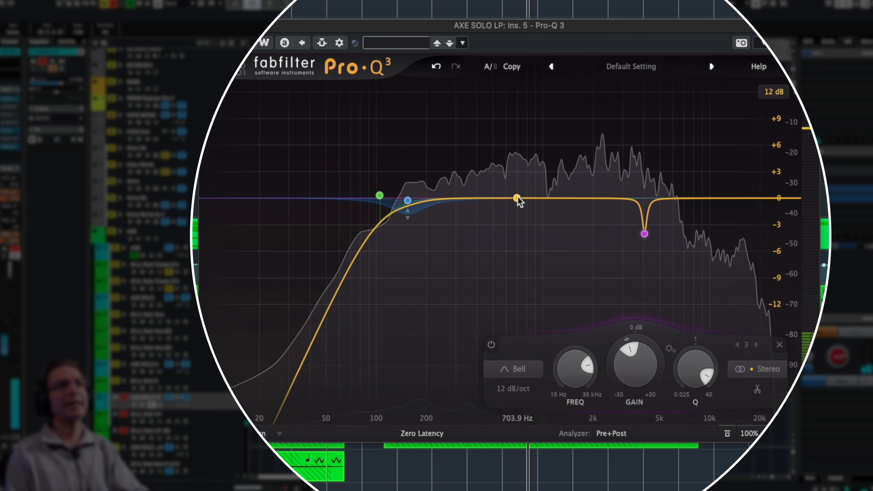
left_click_drag(517, 198, 516, 201)
left_click_drag(545, 297, 546, 297)
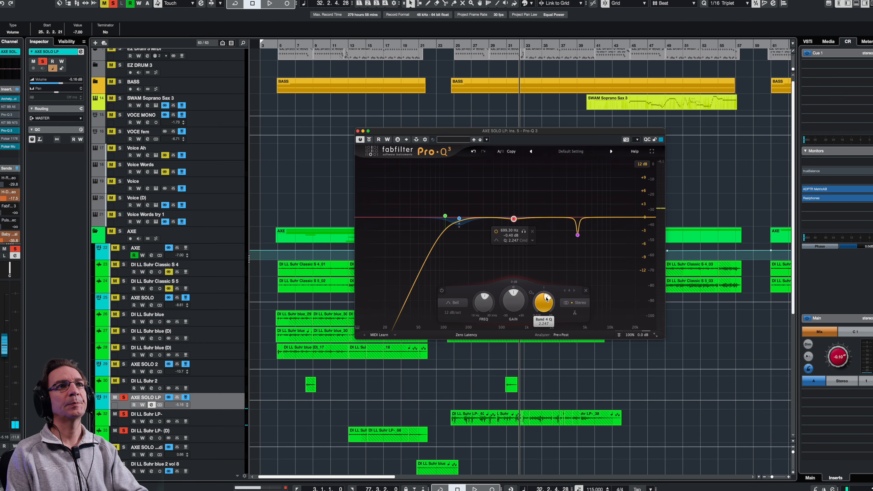
right_click(513, 219)
left_click(528, 240)
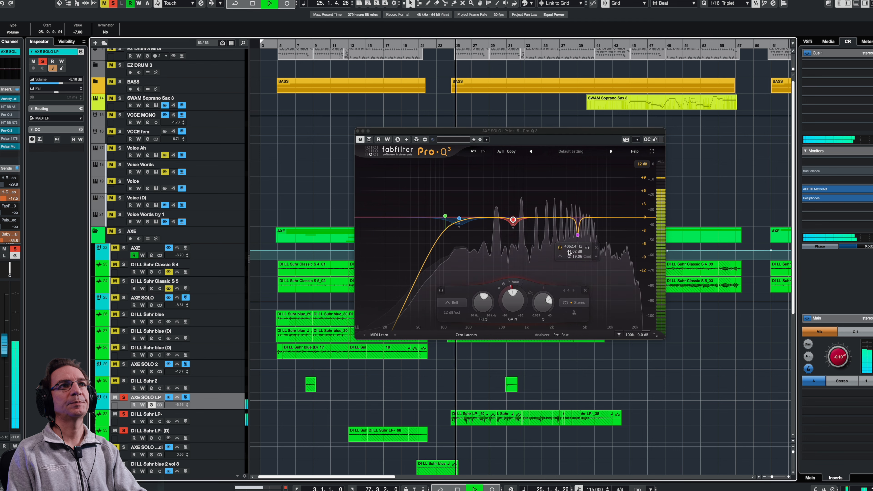
- Add a narrower dynamic bell dip near 2.3 kHz of about -0.5 dB
left_click(565, 277)
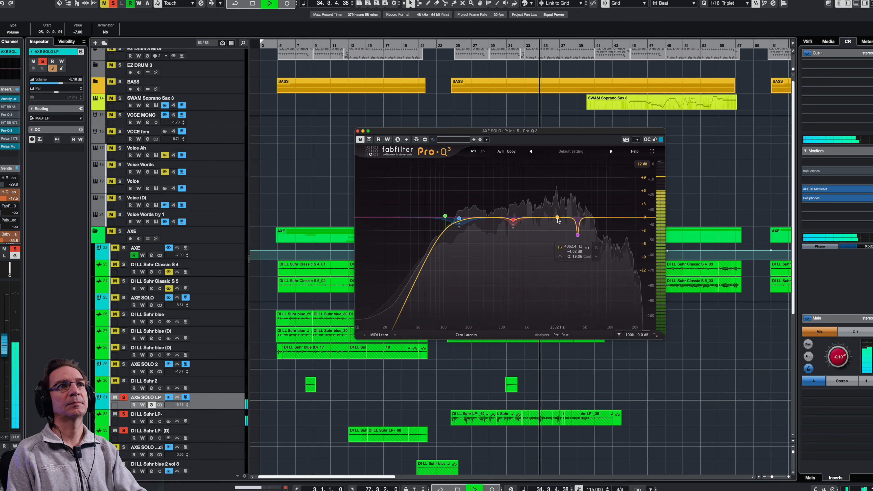
left_click_drag(557, 217, 558, 220)
left_click_drag(591, 305, 557, 298)
right_click(557, 221)
left_click(568, 243)
key("space")
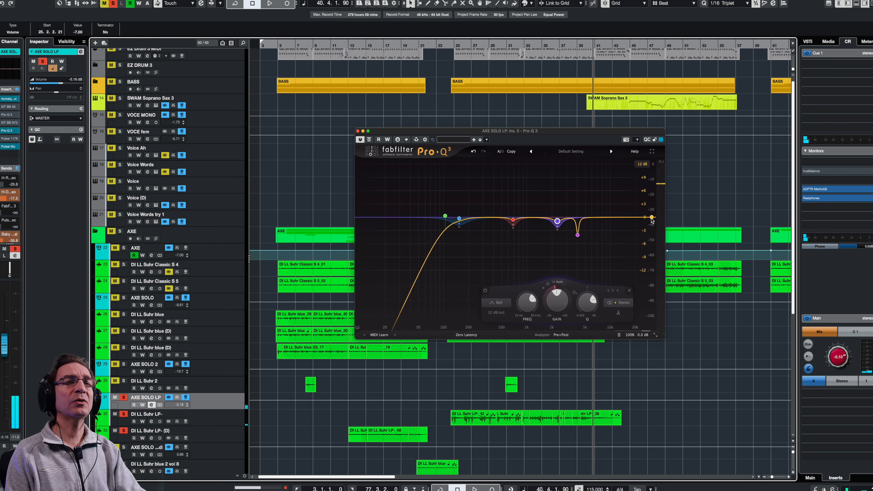
- Add a high cut near 10.5 kHz, then enable and open the KIT BB N73 strip
left_click_drag(651, 219, 647, 230)
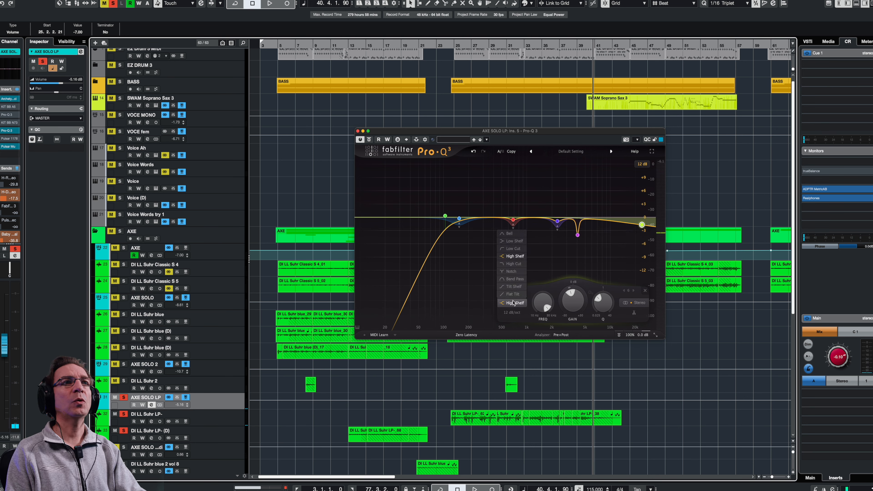
left_click(514, 264)
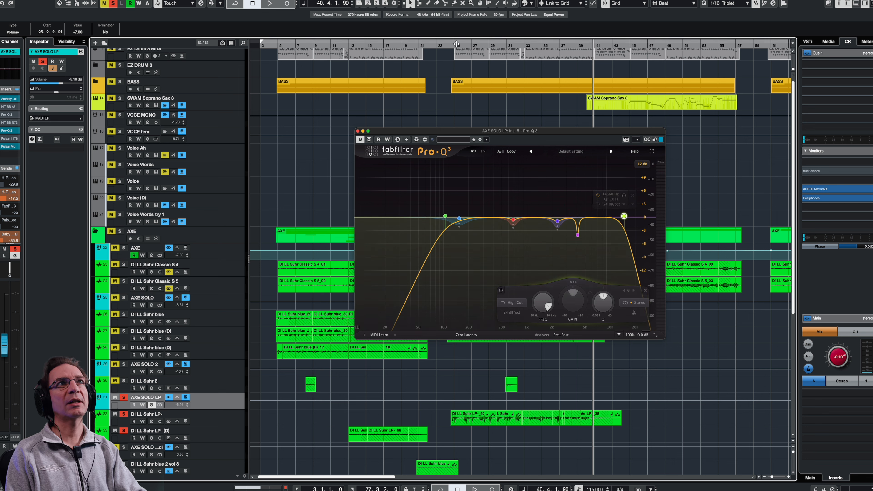
key("space")
key("space")
mouse_move(624, 217)
left_mouse_down()
mouse_move(596, 218)
mouse_move(610, 216)
left_mouse_up()
left_click_drag(612, 218, 613, 216)
key("space")
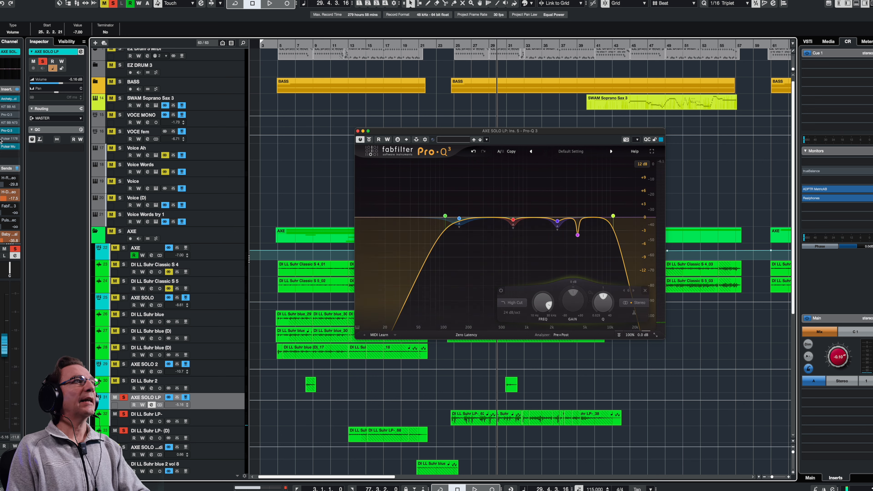
left_click(3, 123)
left_click(10, 122)
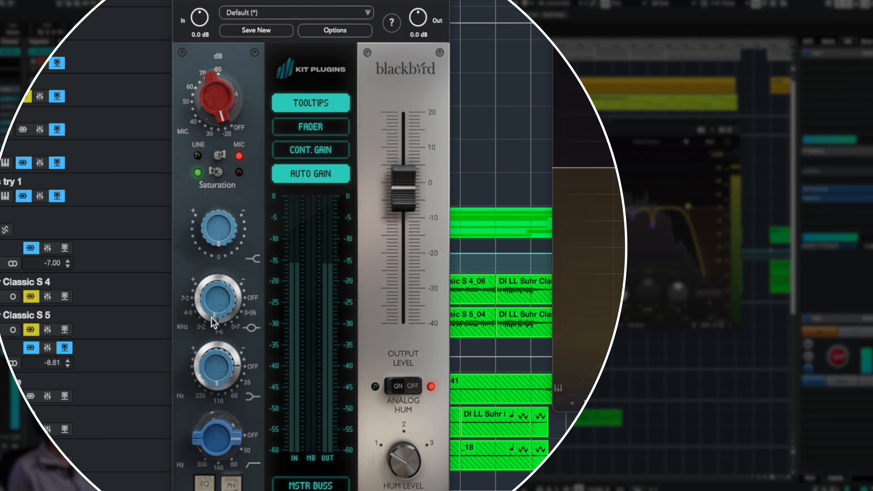
- Boost the N73 mid band by about 4 dB and set its frequency to 3.2 kHz
mouse_move(215, 315)
left_click_drag(215, 314, 213, 334)
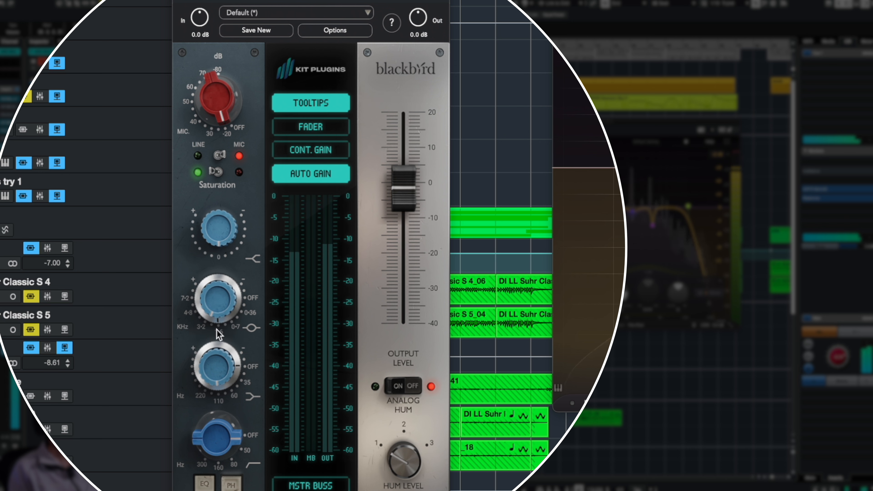
left_click(201, 328)
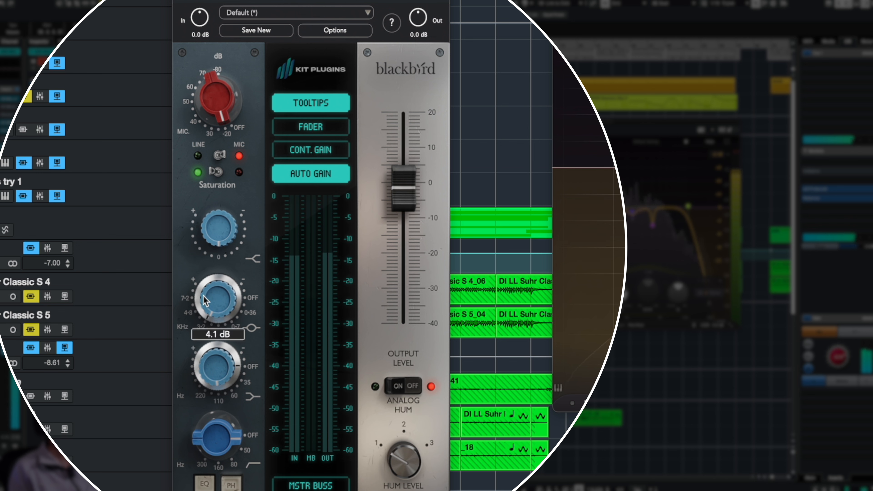
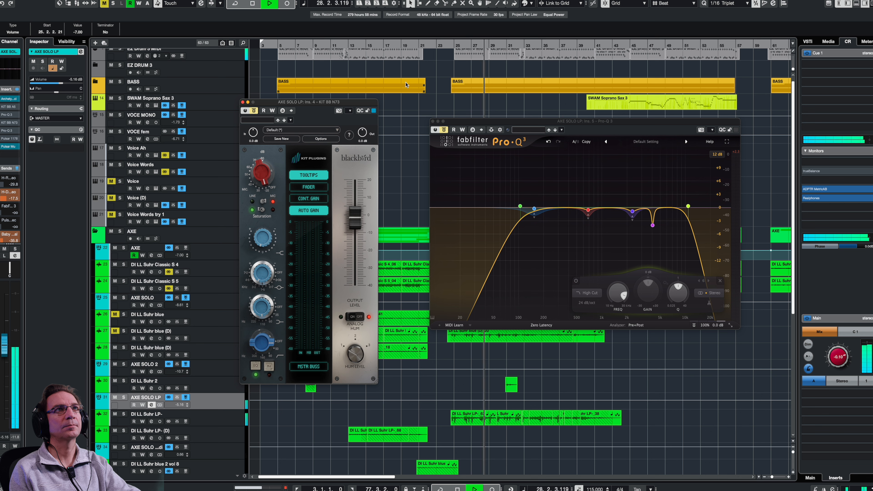
- Replay from around bar 25 to audition the AXE SOLO LP Pro-Q 3 and N73 EQ
key("space")
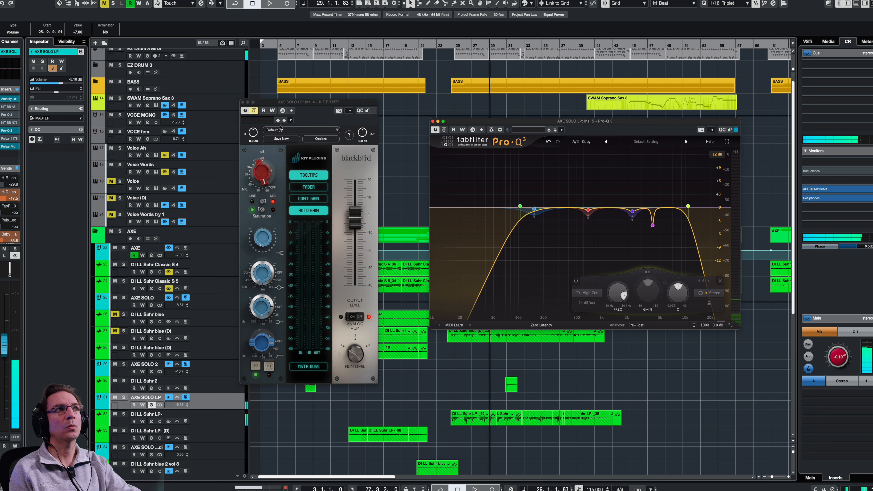
left_click(453, 45)
key("space")
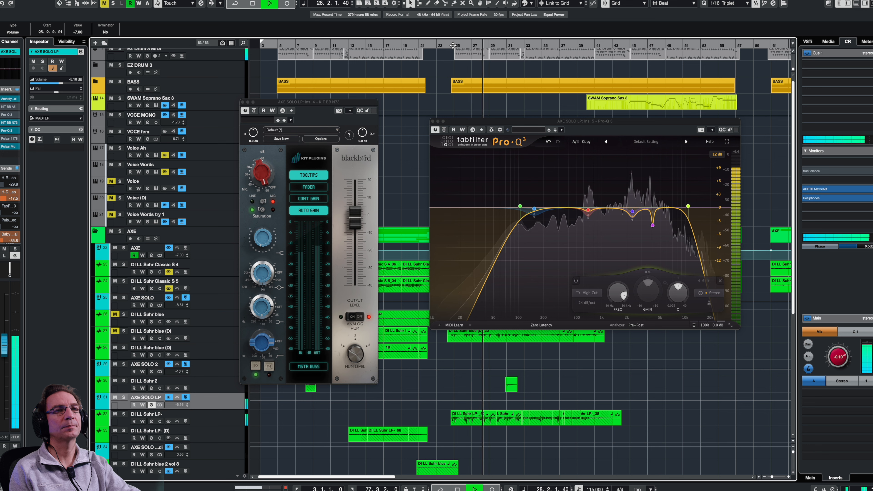
key("space")
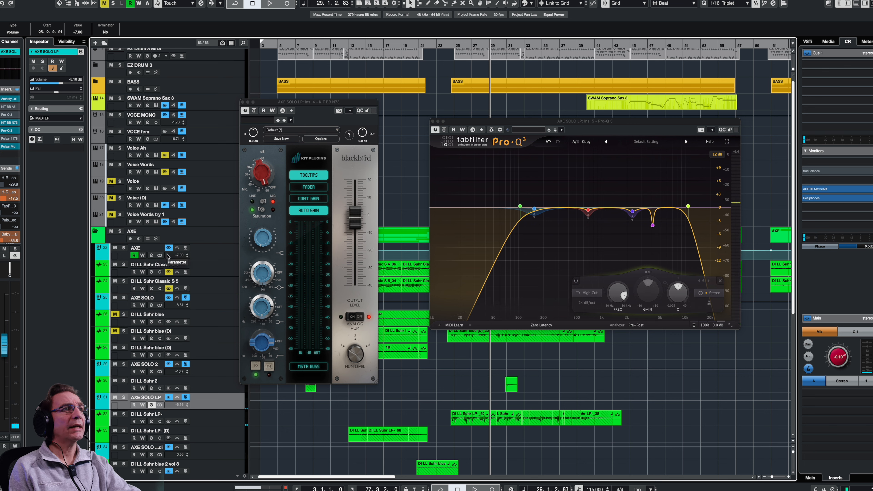
- Bring up the AXE track's channel settings and arrange the N73 and enlarged A5 strip windows
left_click(151, 255)
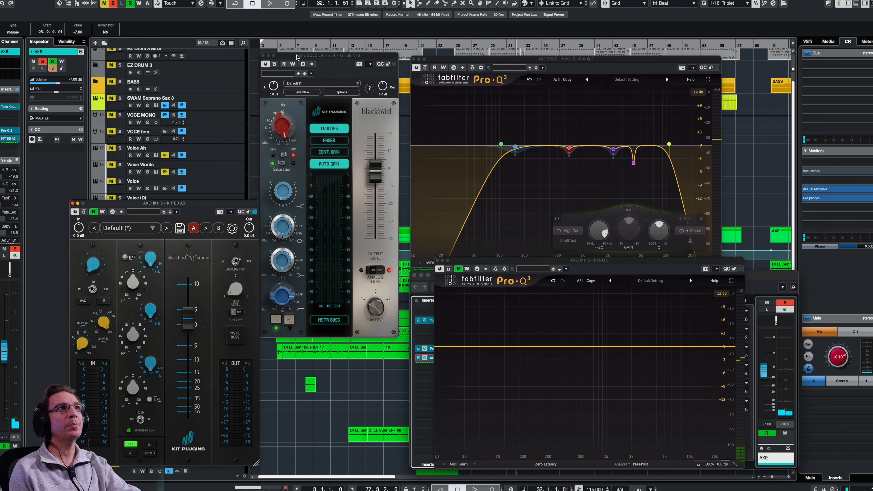
left_click_drag(343, 57, 321, 18)
left_click_drag(256, 462, 326, 488)
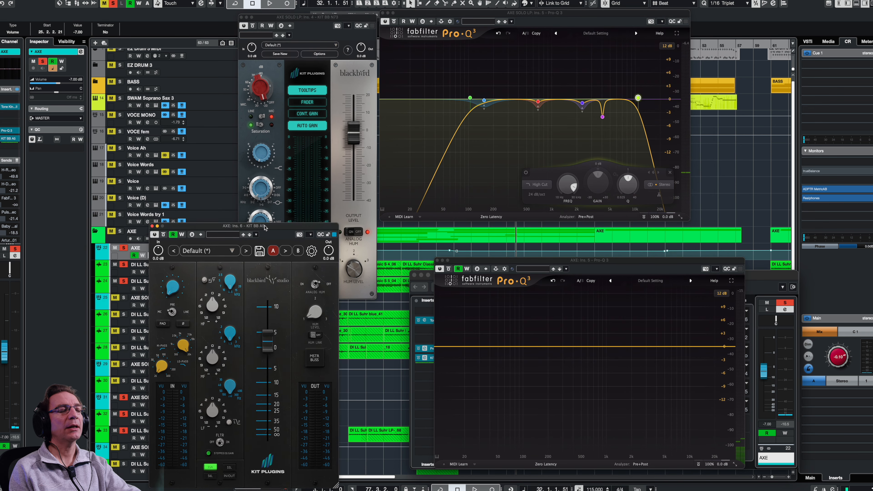
left_click_drag(210, 202, 276, 200)
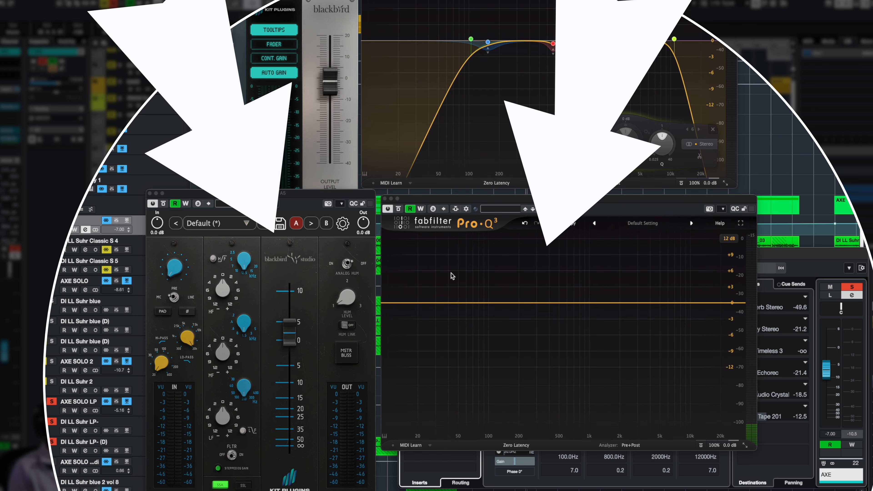
- Add a low cut on the AXE Pro-Q 3 and lower it below 100 Hz during playback
left_click(491, 305)
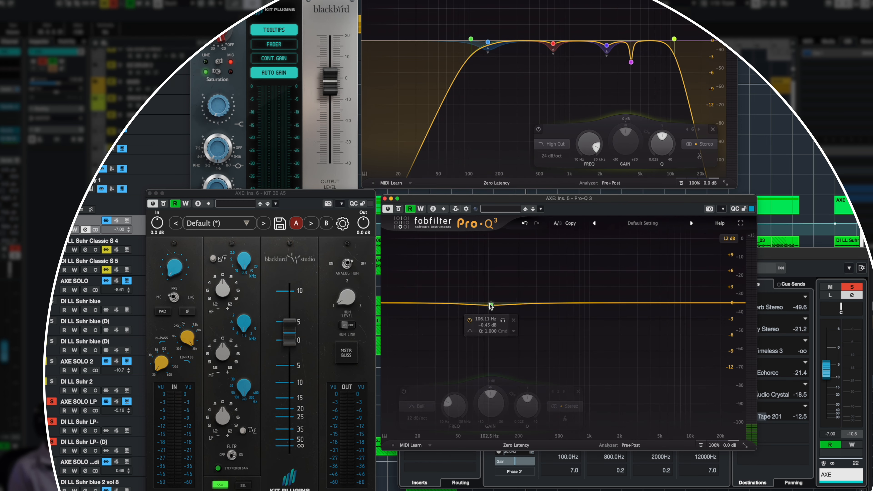
left_click(417, 407)
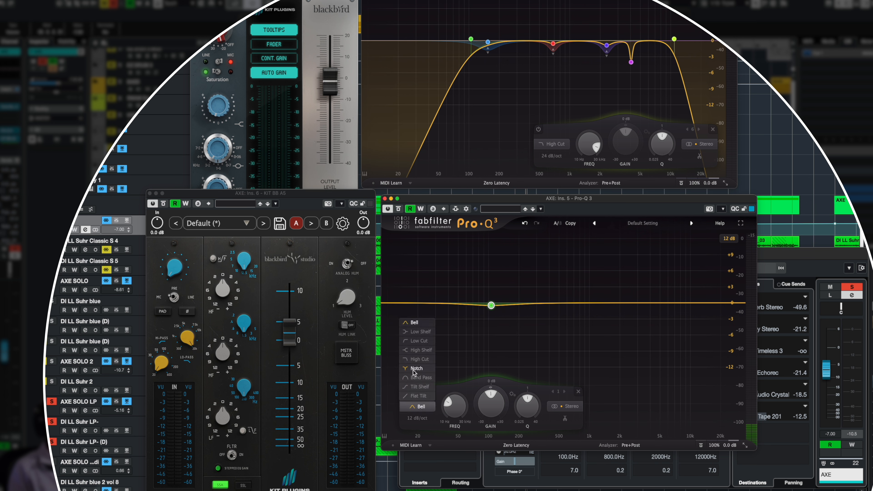
left_click(418, 340)
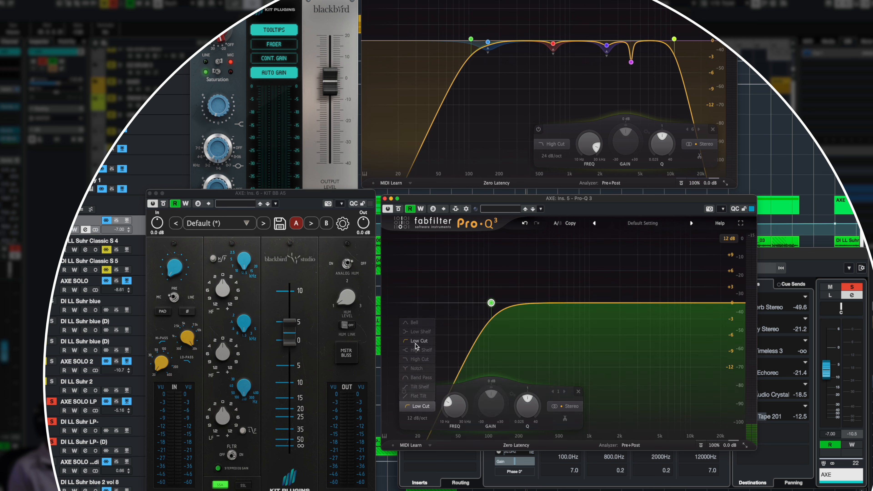
key("space")
left_click_drag(491, 305, 468, 303)
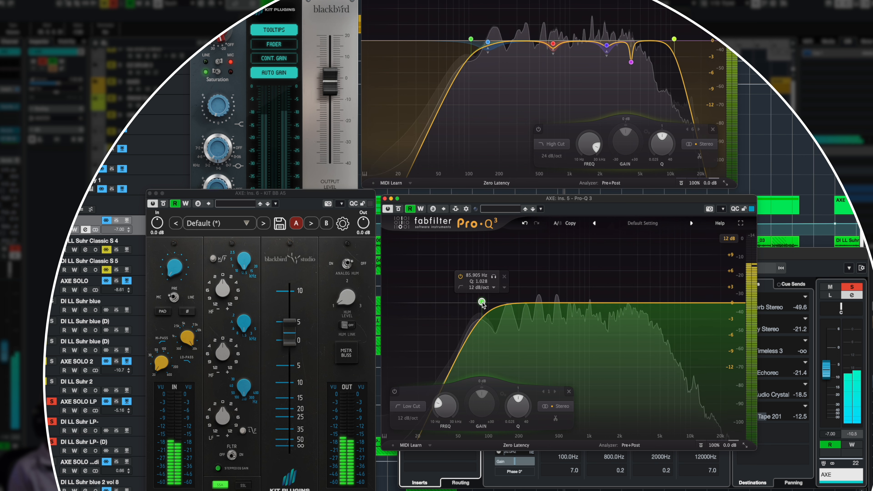
- Add a dynamic bell band around 144 Hz
left_click(508, 304)
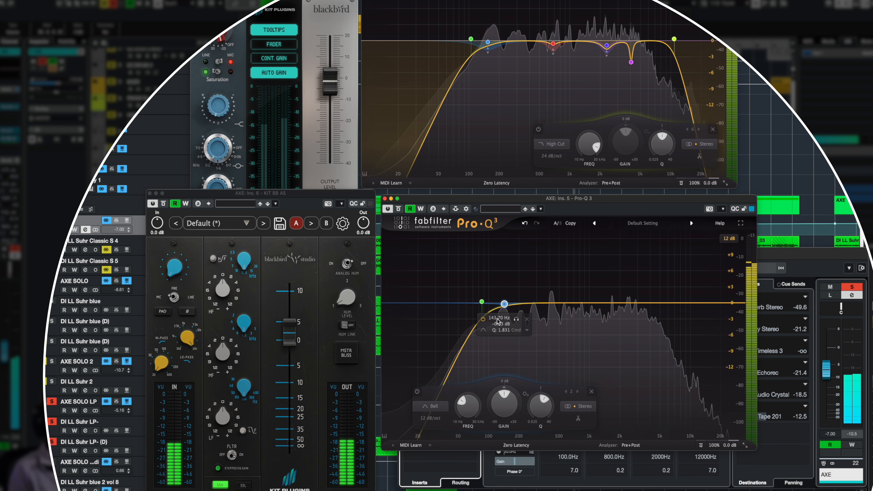
right_click(503, 304)
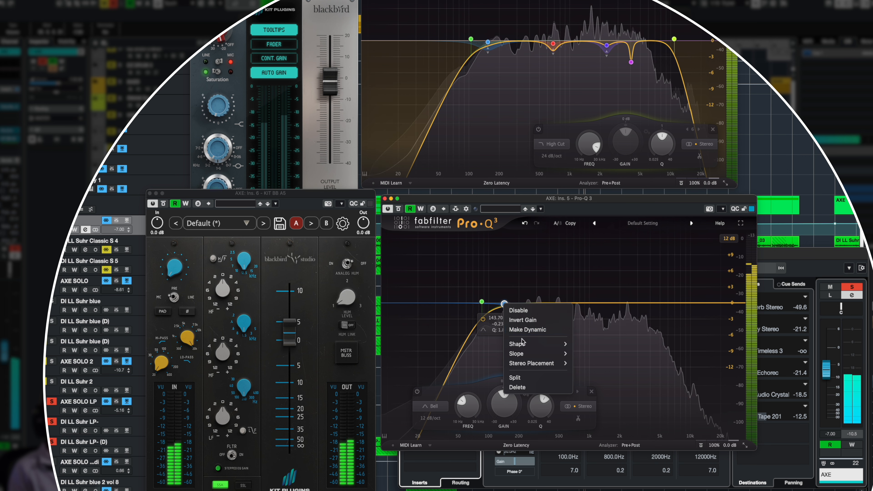
left_click(526, 329)
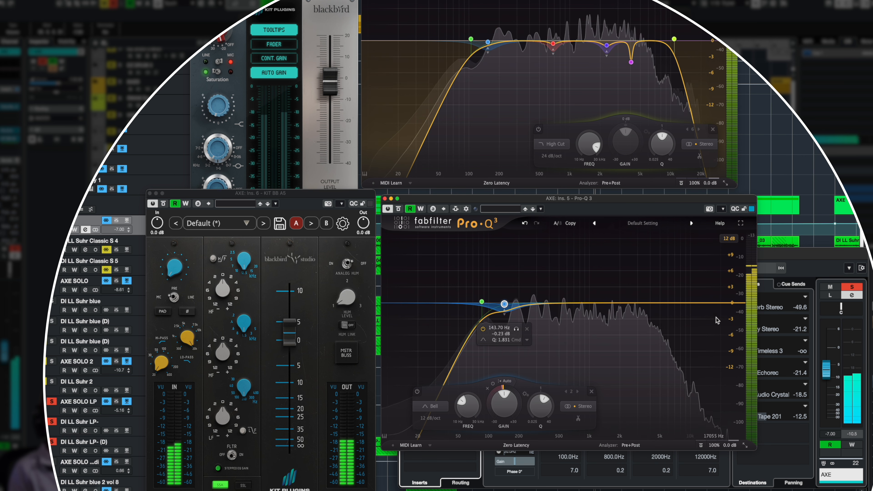
- Add a 48 dB/oct high cut and pull it down to about 14 kHz
left_click(716, 305)
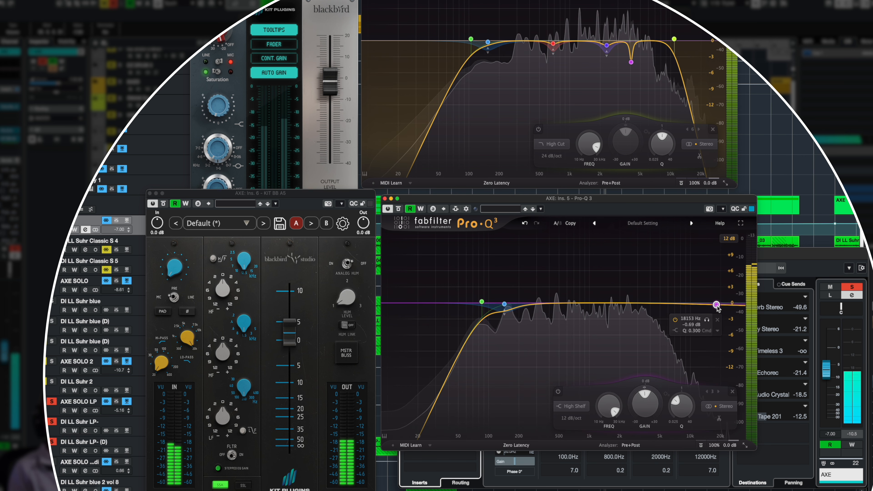
left_click(571, 406)
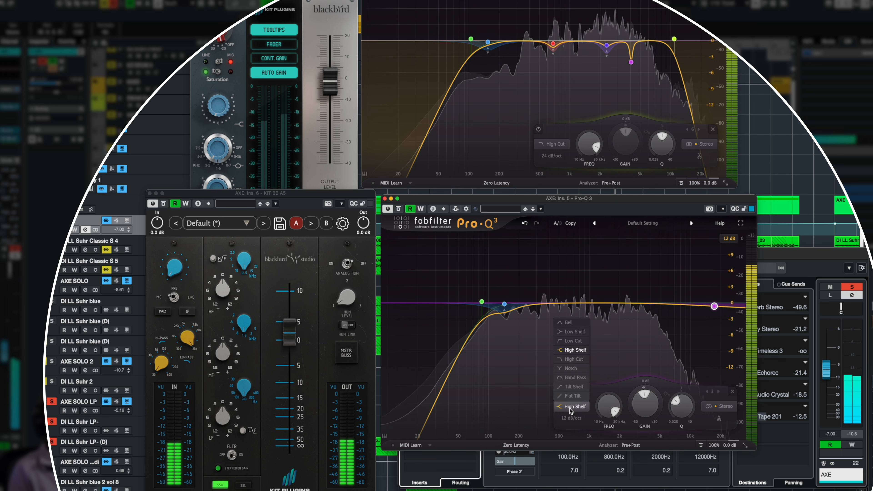
left_click(569, 360)
left_click(571, 418)
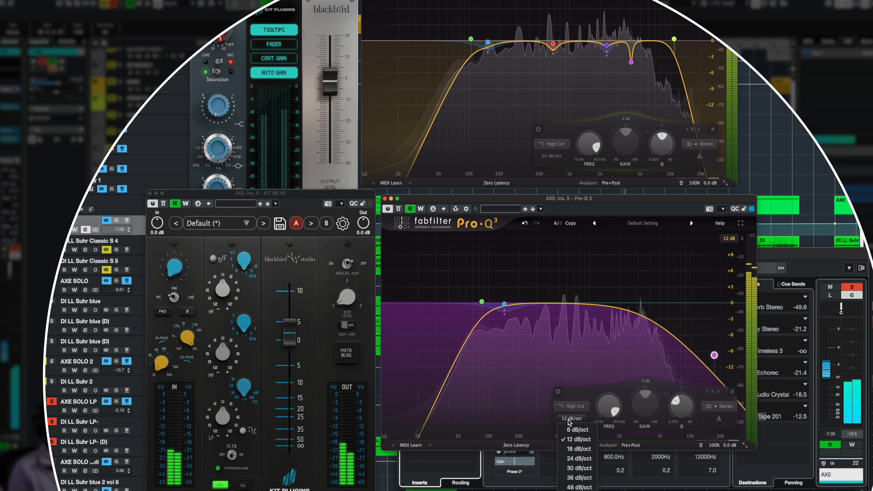
left_click(571, 487)
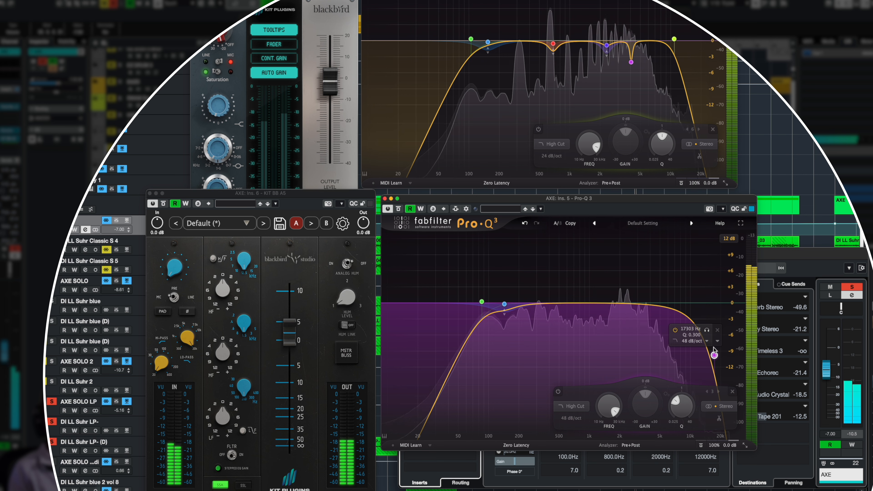
left_click_drag(711, 338, 705, 335)
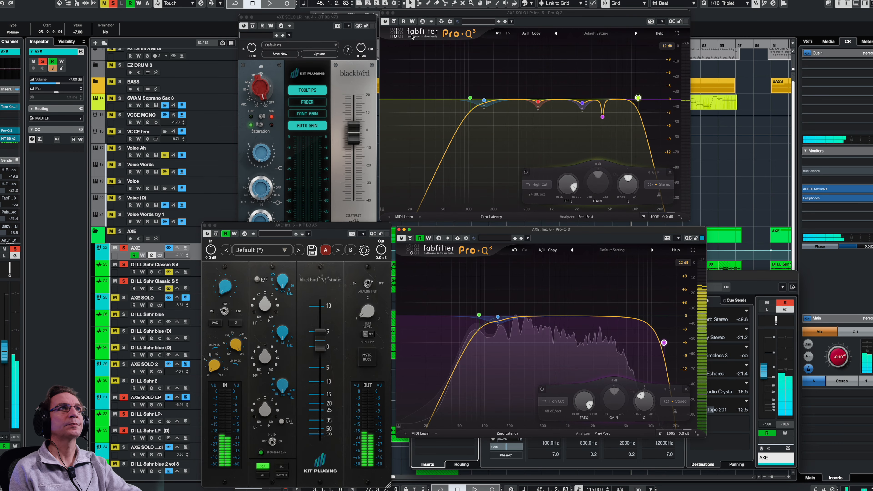
- Stop playback, cut the A5 mid band about 3 dB, and set the low band to 300 Hz
key("space")
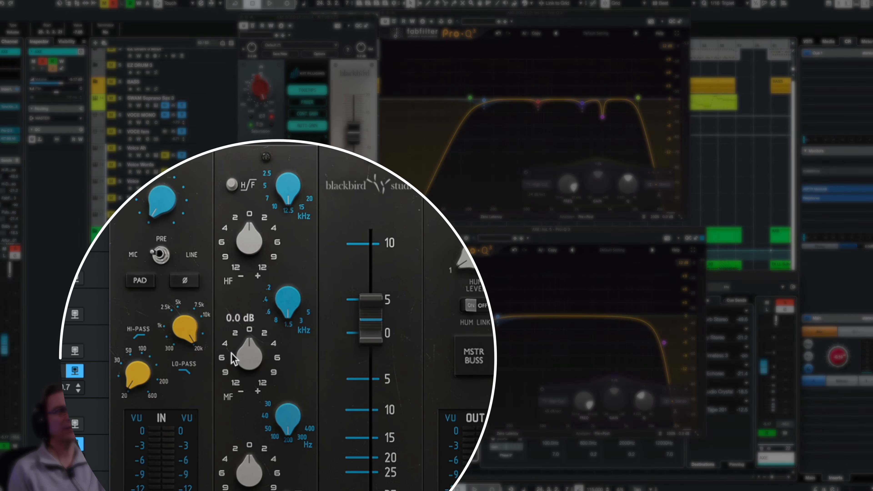
left_click_drag(235, 333, 234, 326)
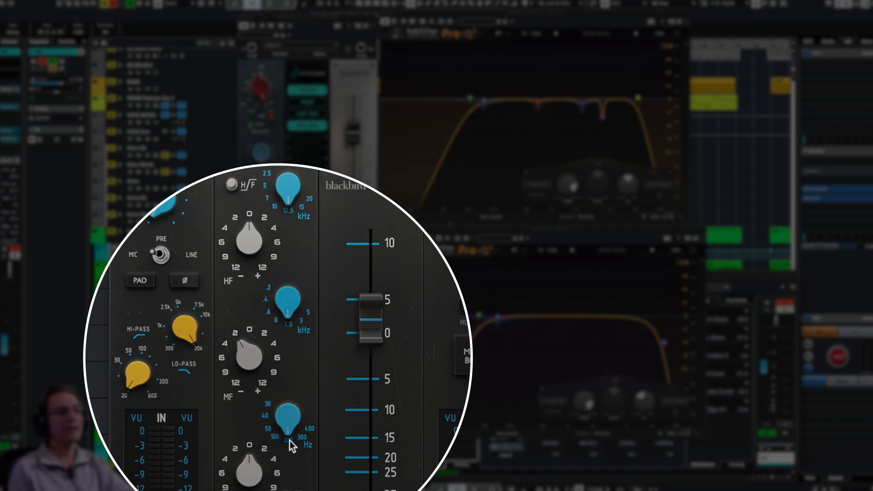
left_click(301, 437)
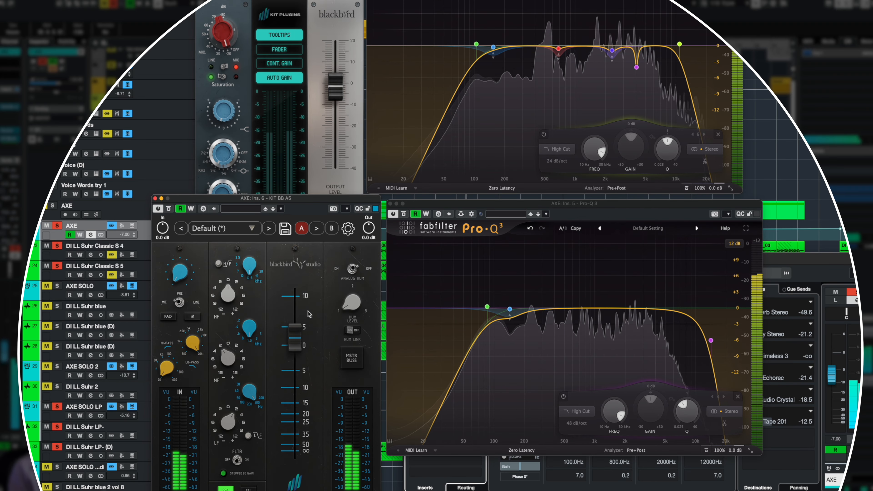
mouse_move(304, 310)
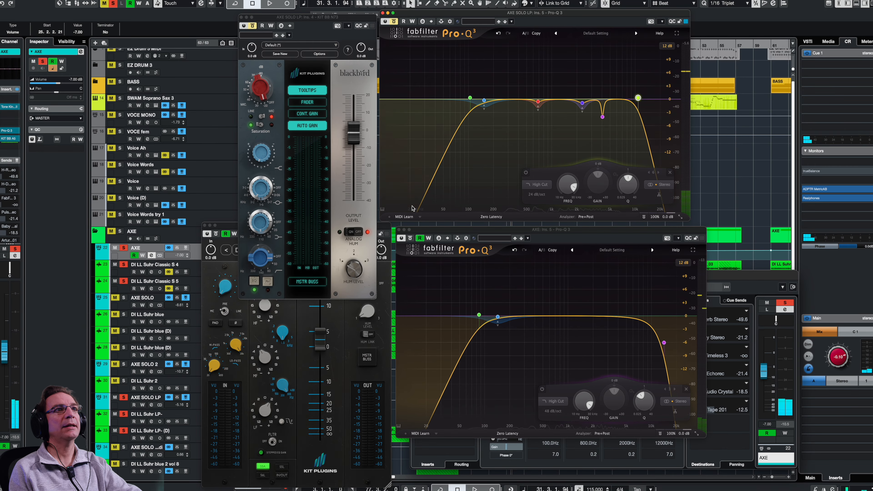
left_click(410, 238)
left_click(216, 234)
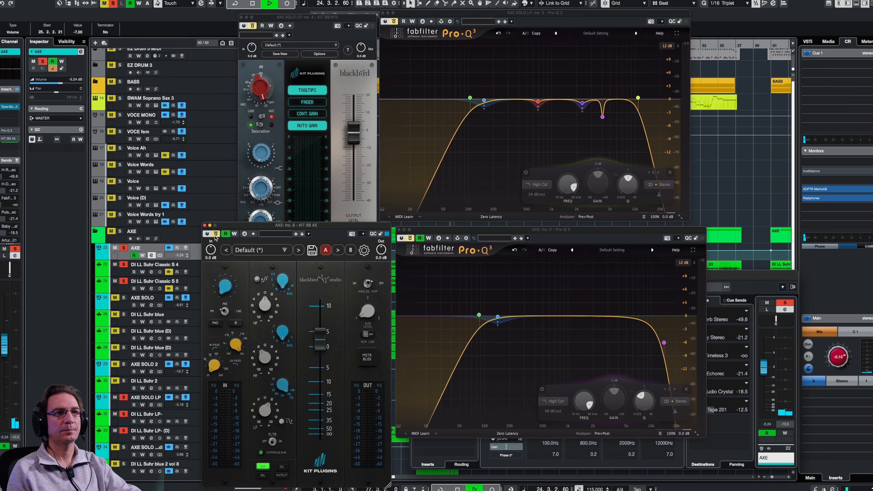
key("space")
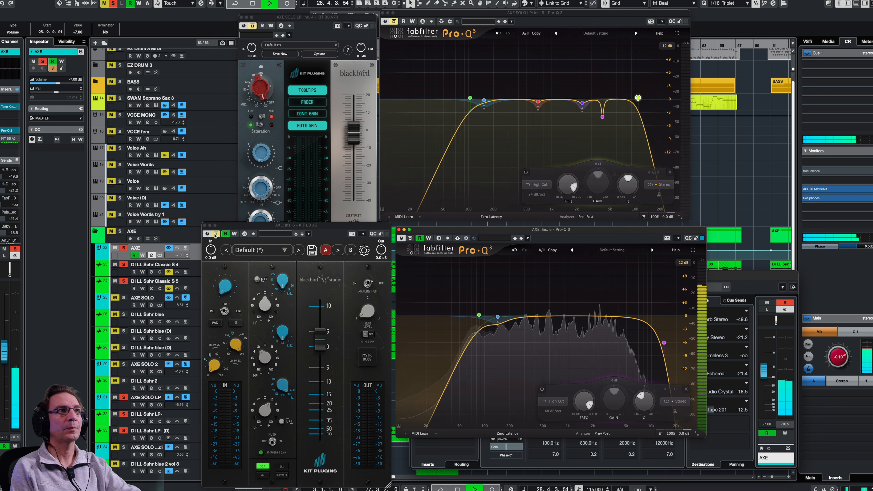
left_click(373, 26)
left_click(395, 22)
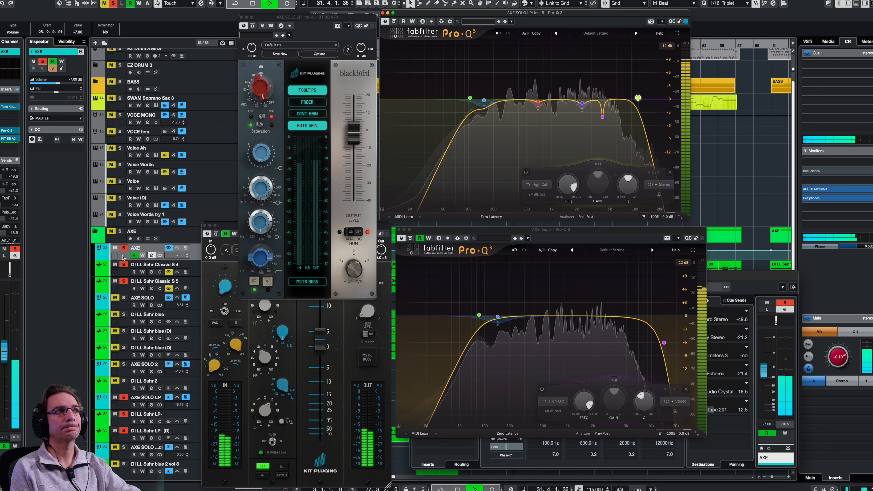
key("space")
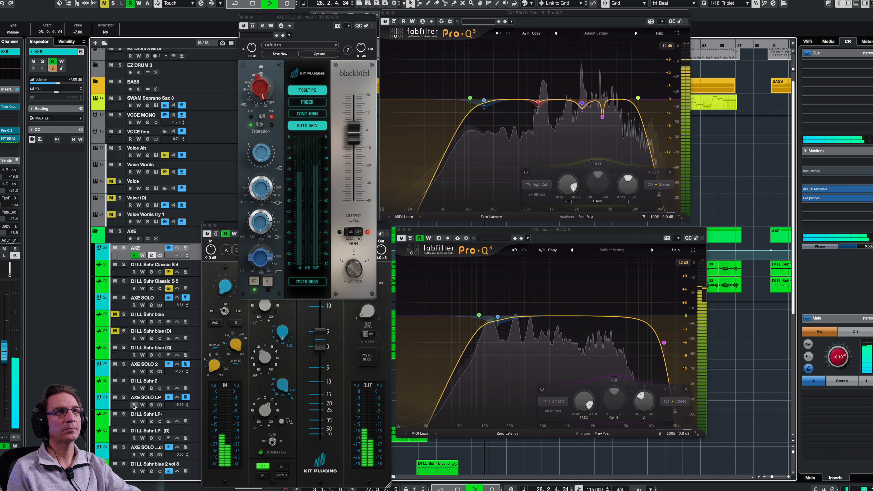
key("space")
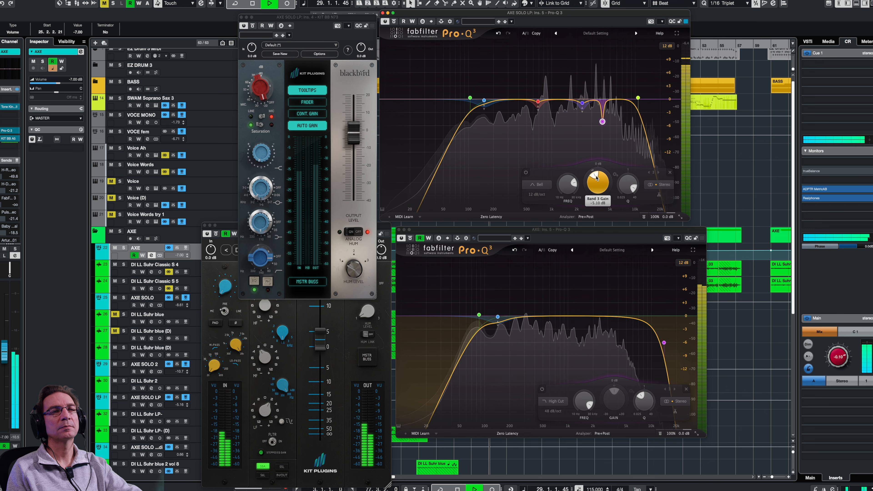
key("space")
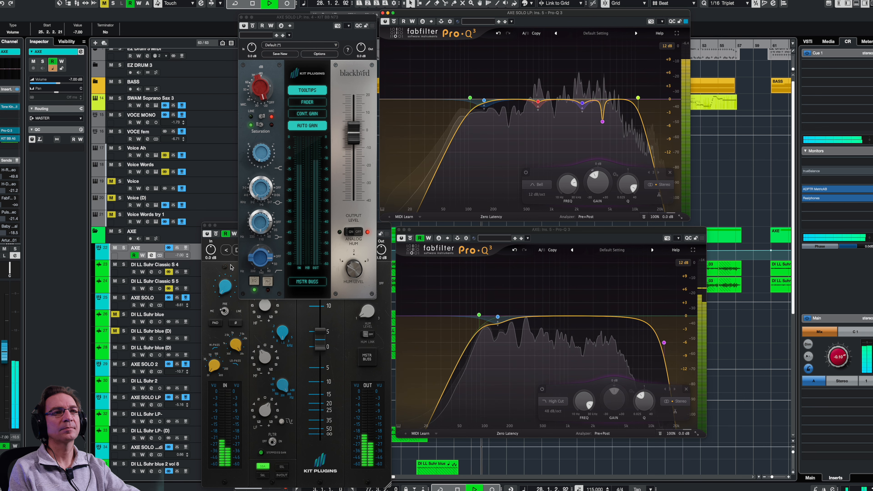
key("space")
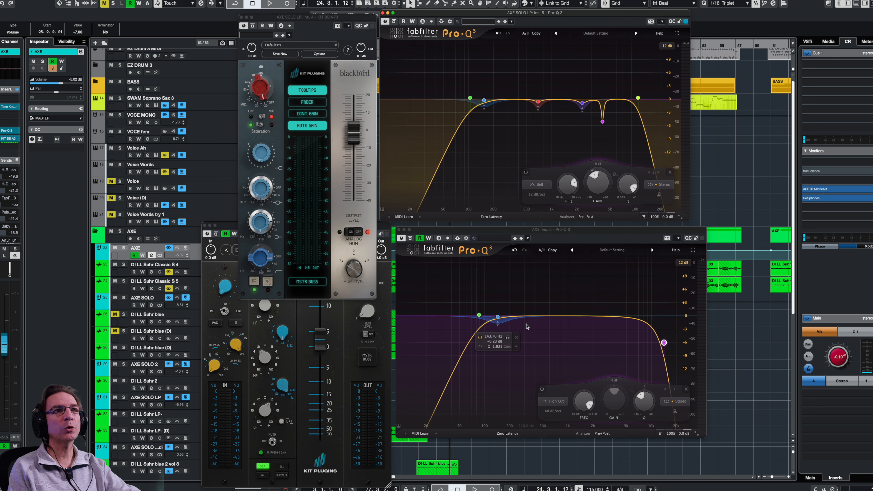
- Add a midrange bell band on the AXE guitar's Pro-Q 3 and audition it in playback
key("space")
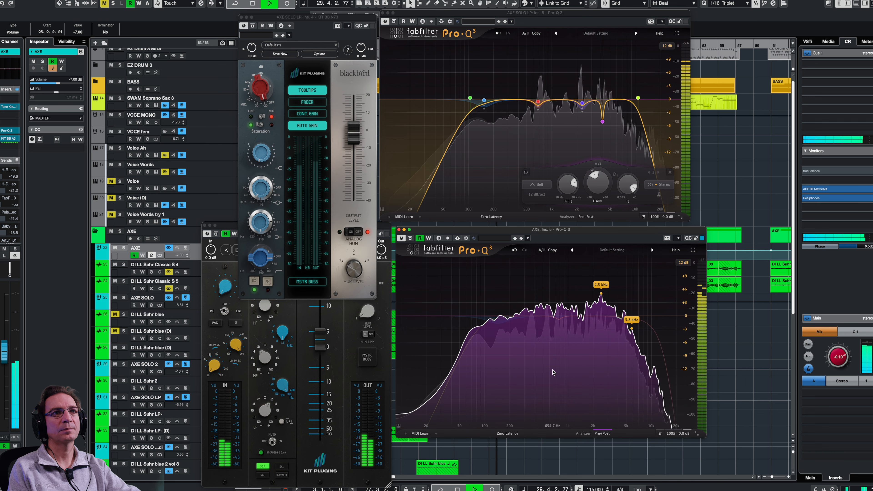
key("space")
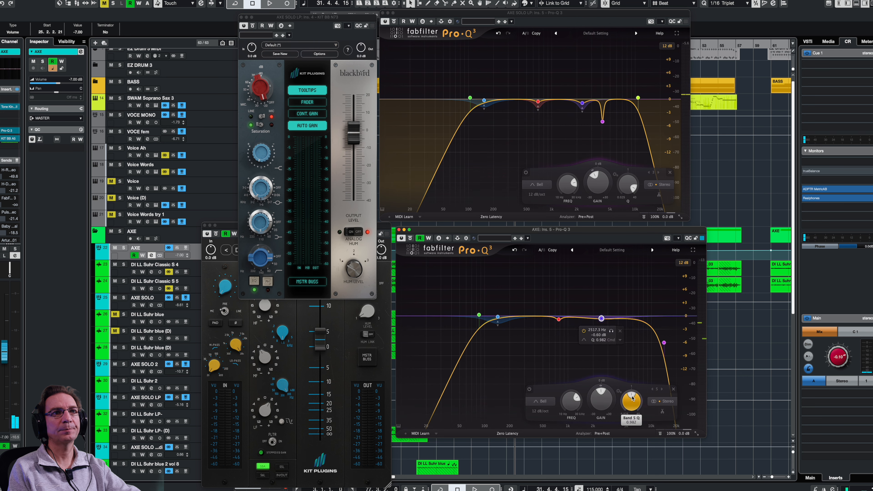
left_click(557, 318)
key("space")
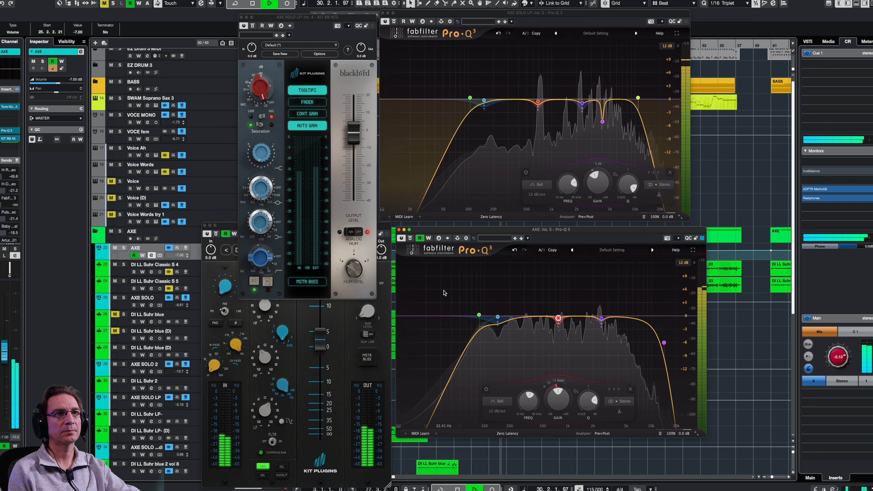
key("space")
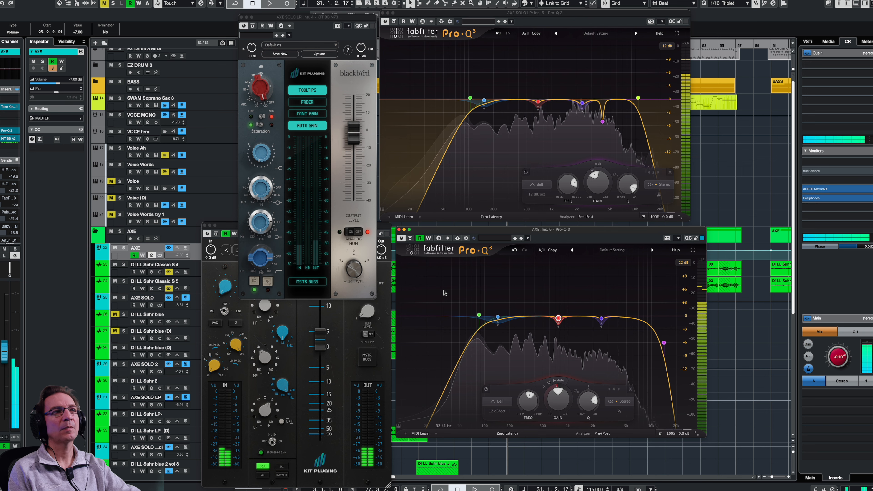